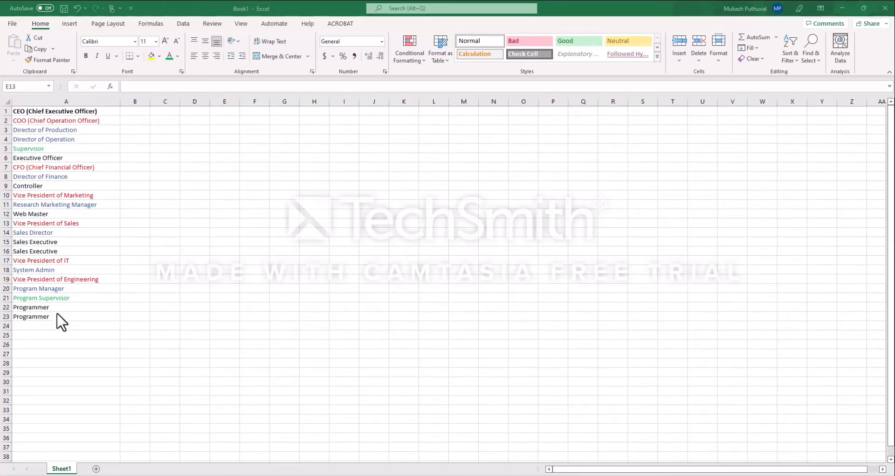
Copy the list of job titles in cells A1:A23, from CEO (Chief Executive Officer) to the last Programmer.
left_click(70, 110)
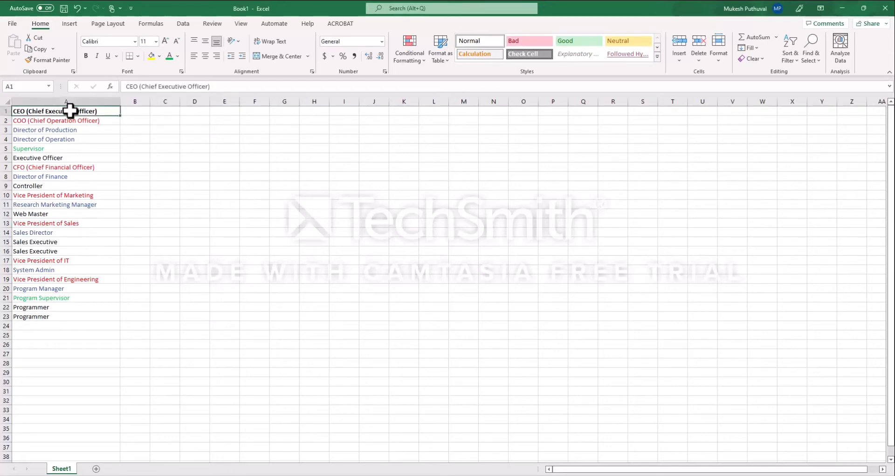
left_click_drag(104, 112, 107, 317)
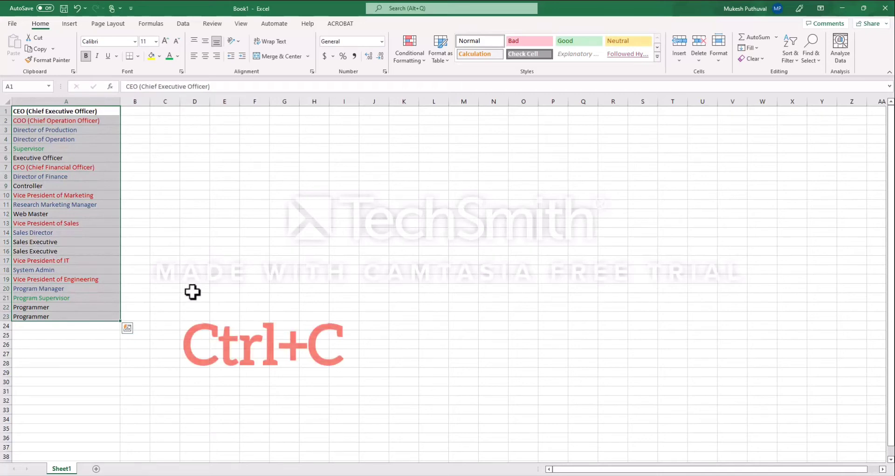
key("ctrl+c")
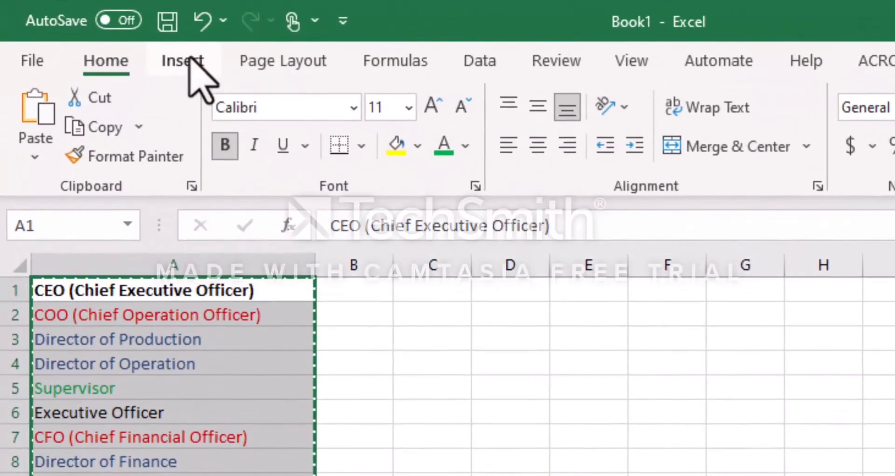
Insert an Organization Chart SmartArt graphic from the Hierarchy category.
left_click(169, 54)
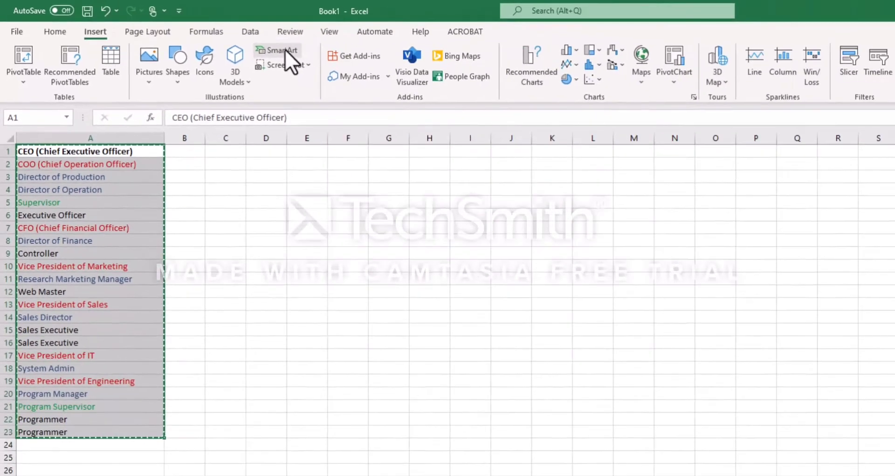
left_click(547, 96)
left_click_drag(538, 218, 390, 181)
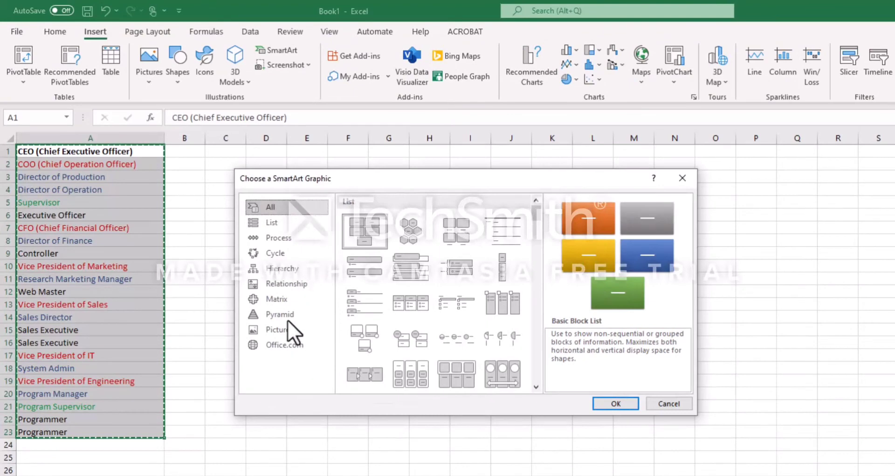
left_click(294, 268)
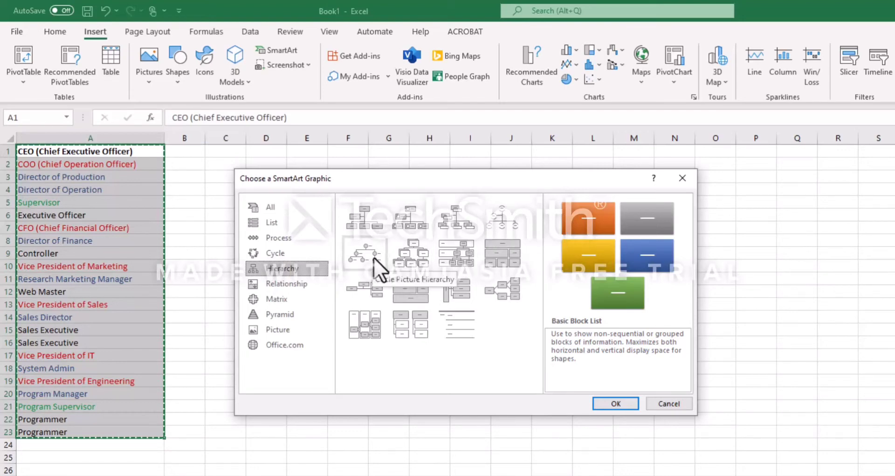
left_click(382, 226)
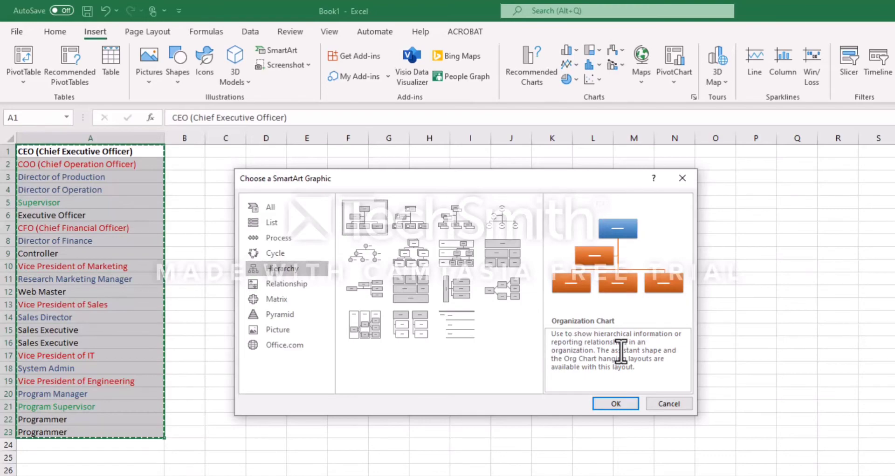
left_click(615, 404)
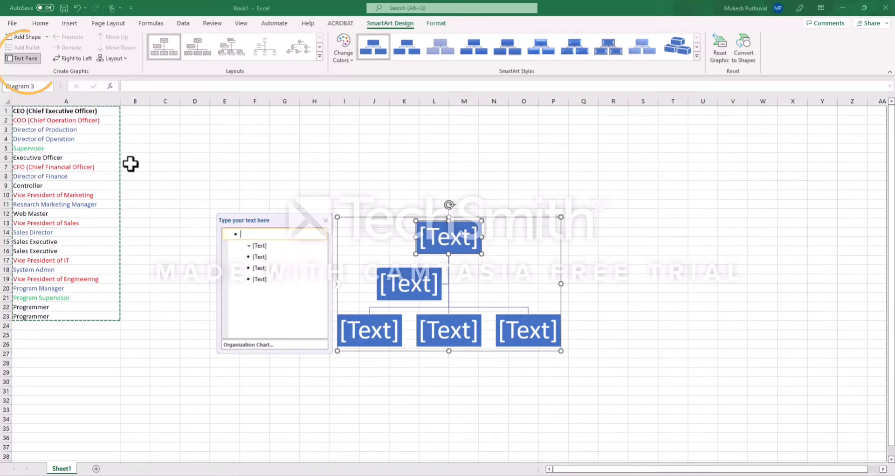
Try the SmartArt text entry by filling the first box with "hfhytut" and the third with "fgdg".
left_click(24, 58)
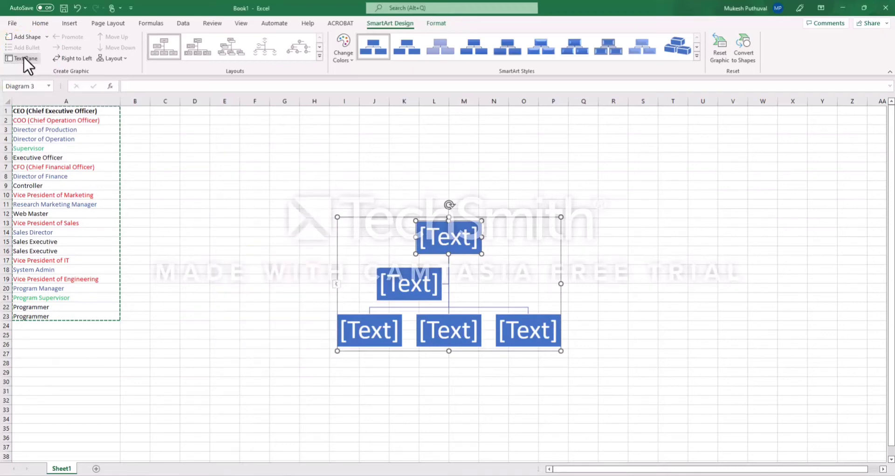
left_click(24, 58)
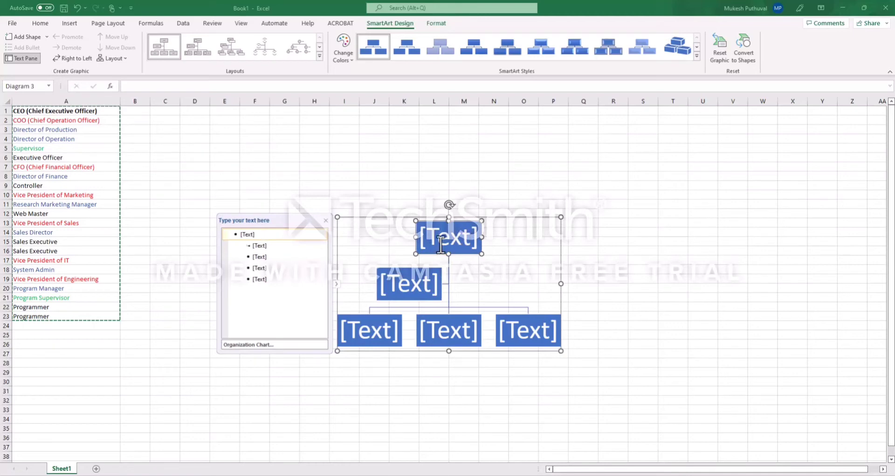
left_click(272, 235)
type("hfh")
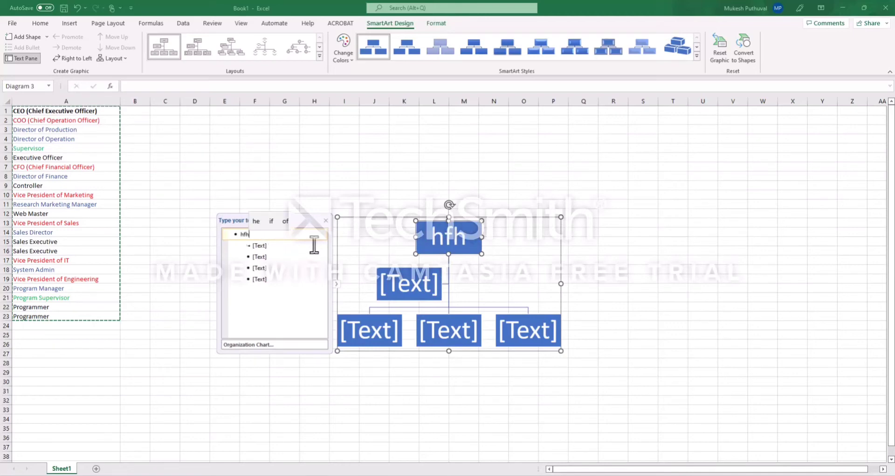
type("ytut")
left_click(259, 256)
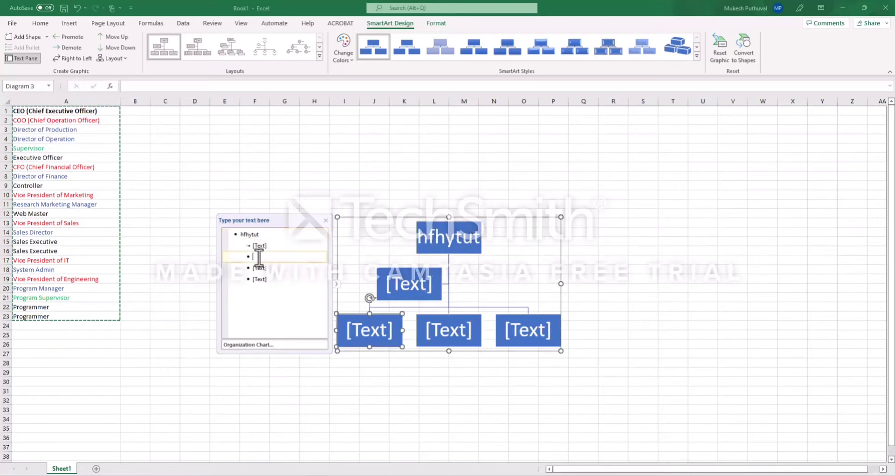
type("fgdg")
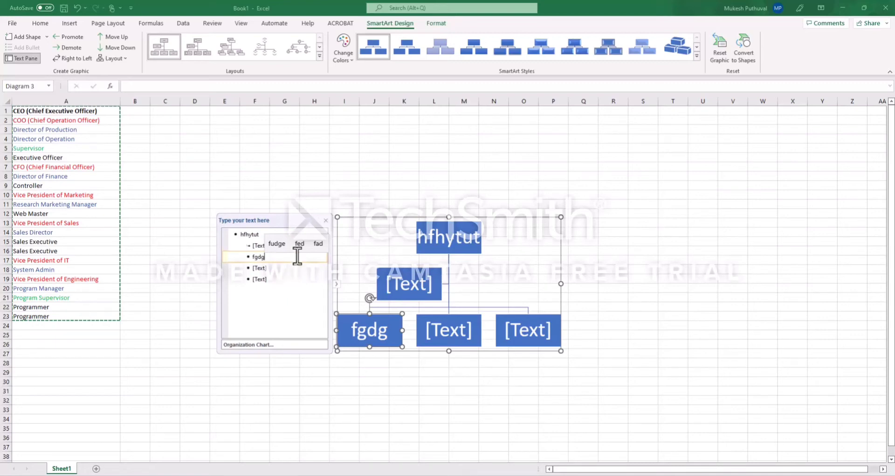
Delete all existing text entries of the organization chart and paste the copied job titles in their place.
key("ctrl+a")
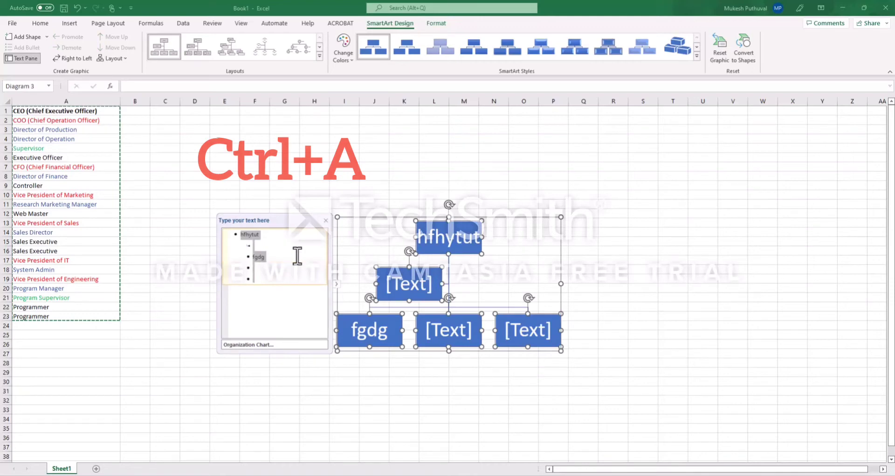
key("Delete")
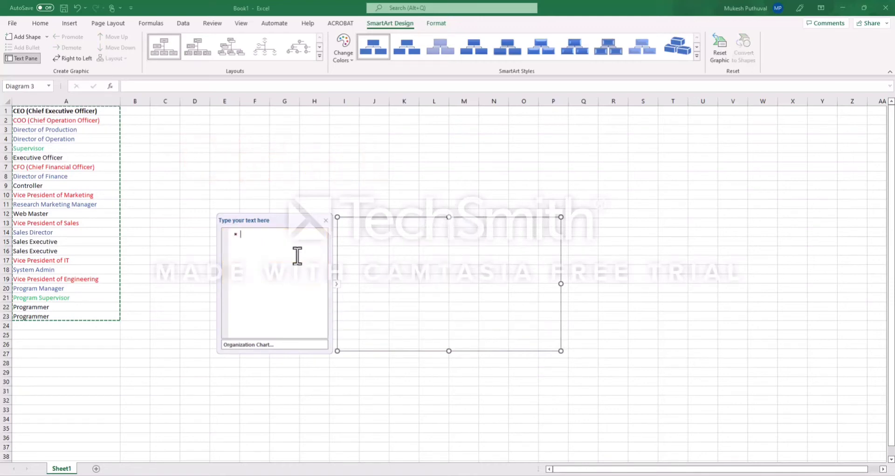
key("ctrl+v")
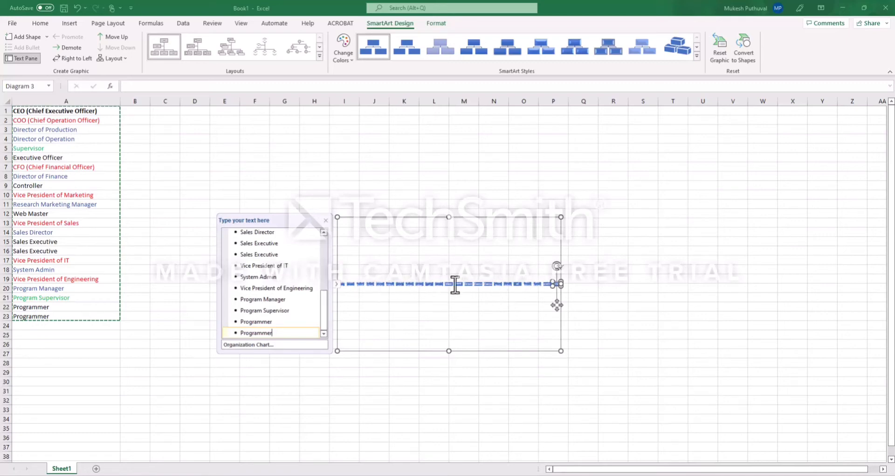
Enlarge the organization chart's frame and move it closer to the job title list, spanning about columns G to R.
left_click_drag(561, 230, 705, 144)
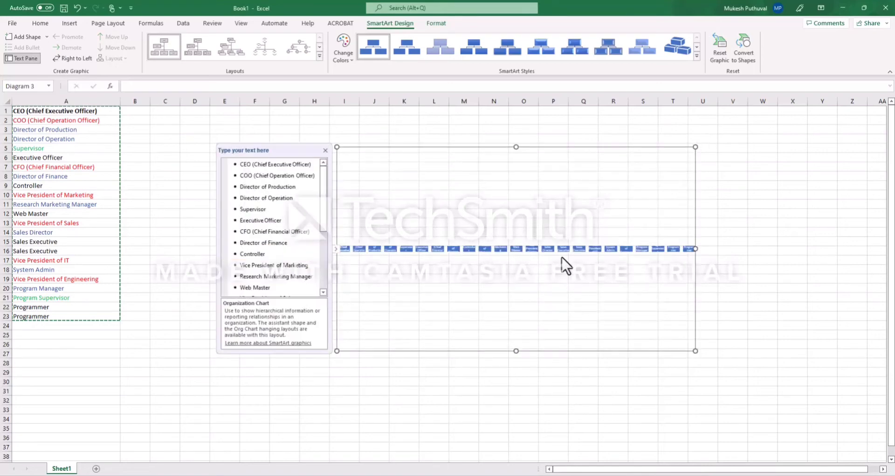
left_click_drag(449, 146, 383, 143)
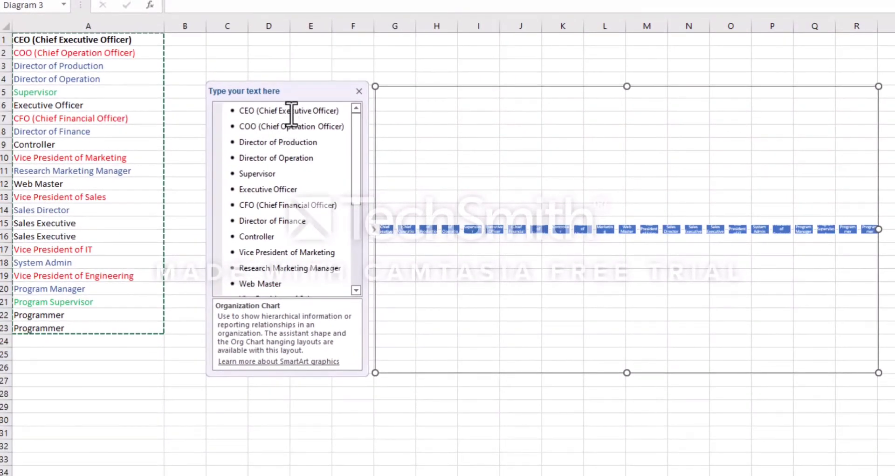
Demote COO (Chief Operation Officer) one level under the CEO and Director of Production one level under the COO.
left_click(311, 131)
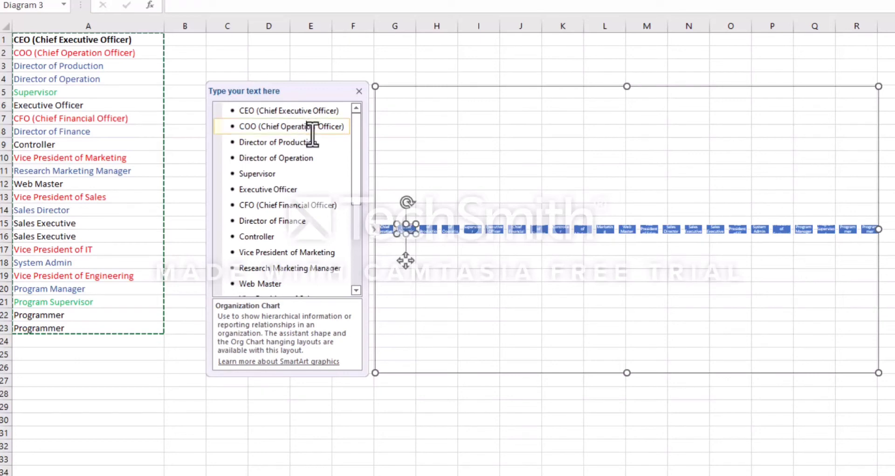
key("Tab")
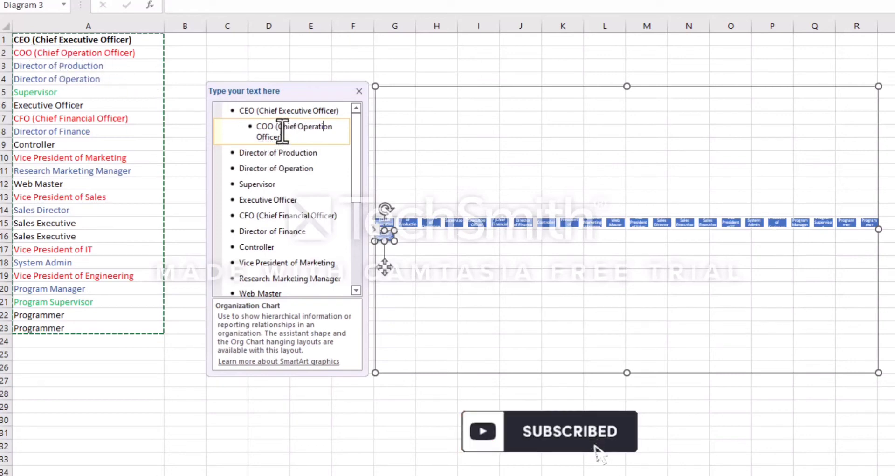
left_click(269, 153)
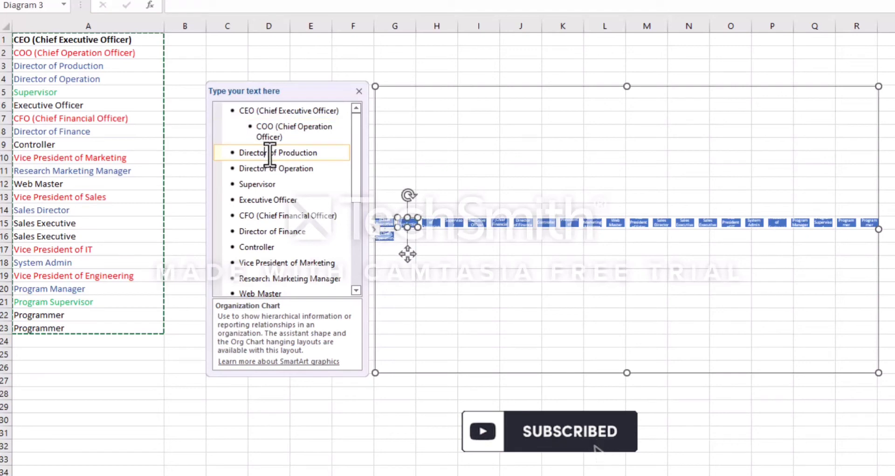
key("Tab")
key("Tab")
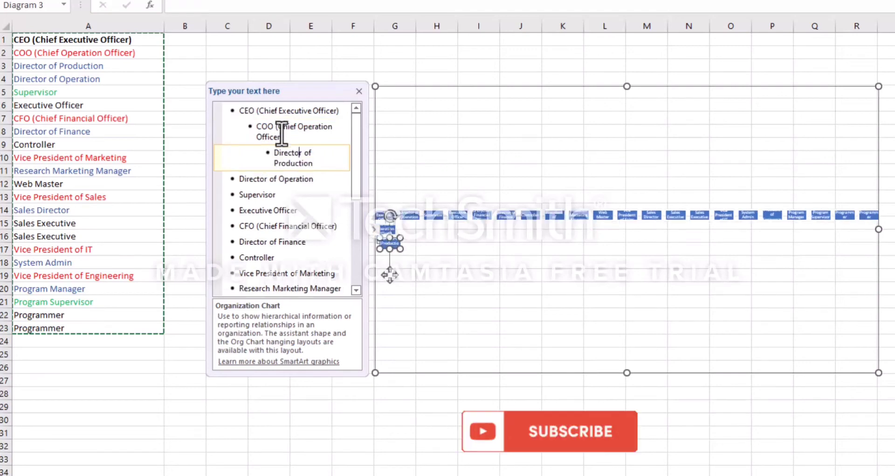
Demote Director of Operation to the level under the COO and Supervisor to the level under Director of Operation.
left_click(299, 179)
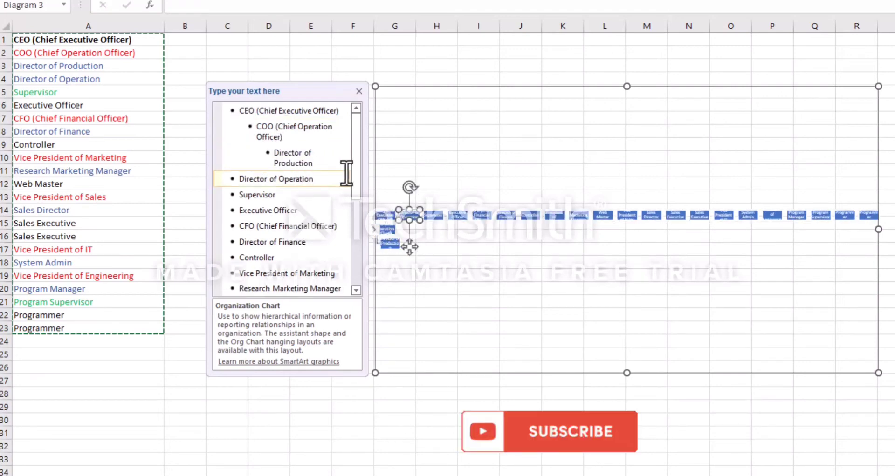
key("Tab")
key("Tab")
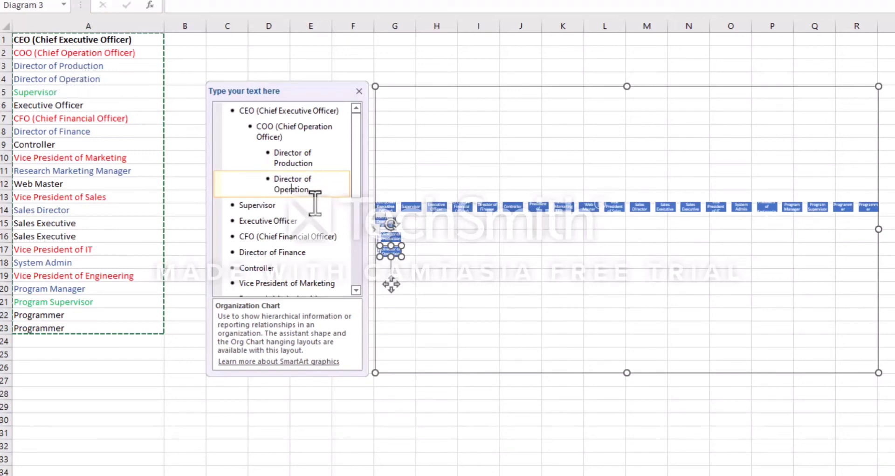
left_click(293, 204)
key("Tab")
key("Tab")
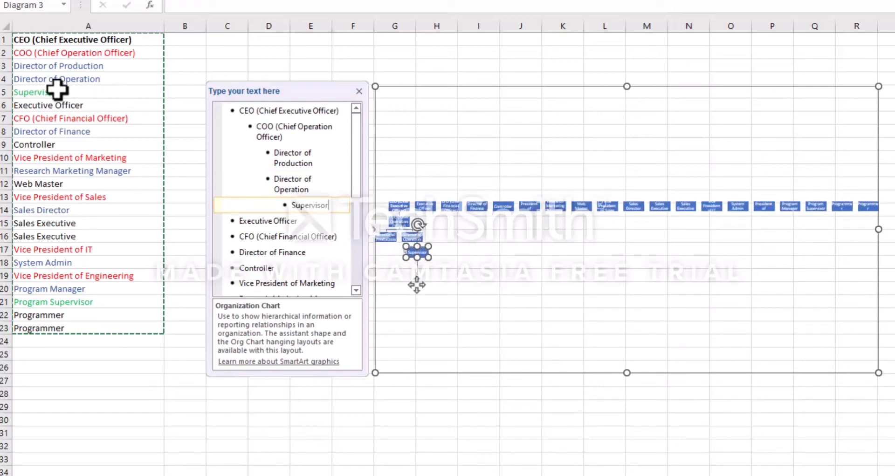
Demote Executive Officer in the chart's text list until it sits one level under Supervisor.
left_click(307, 222)
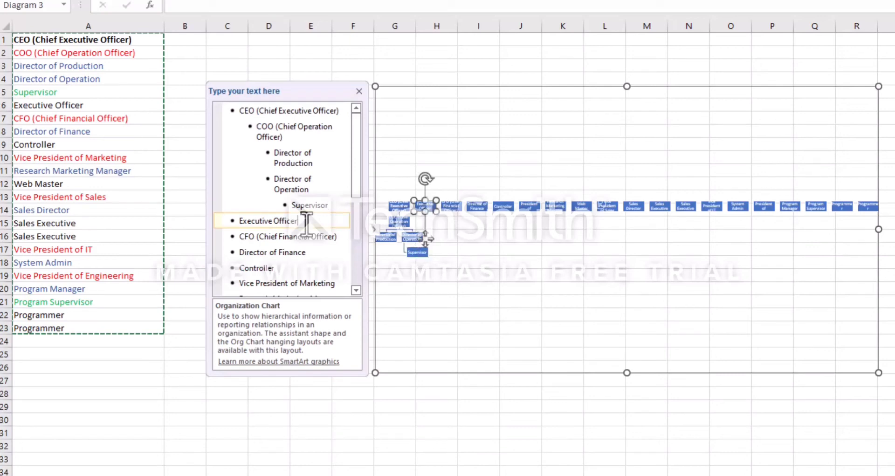
key("Tab")
key("Tab")
key("Tab")
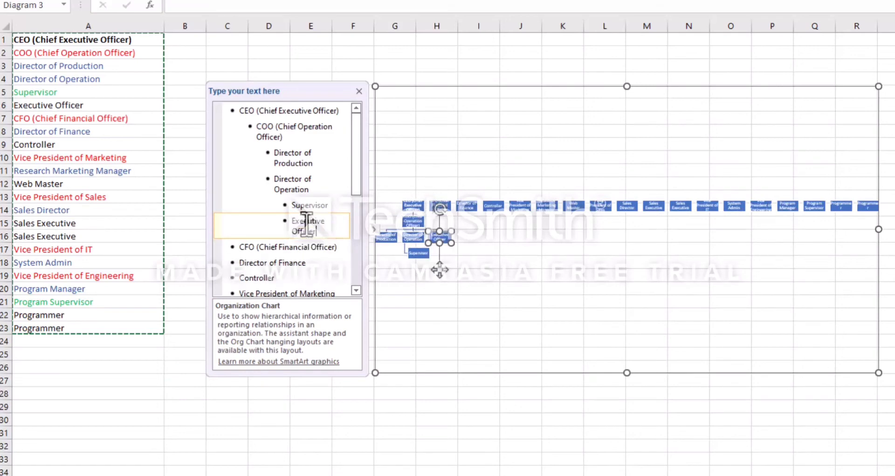
key("Tab")
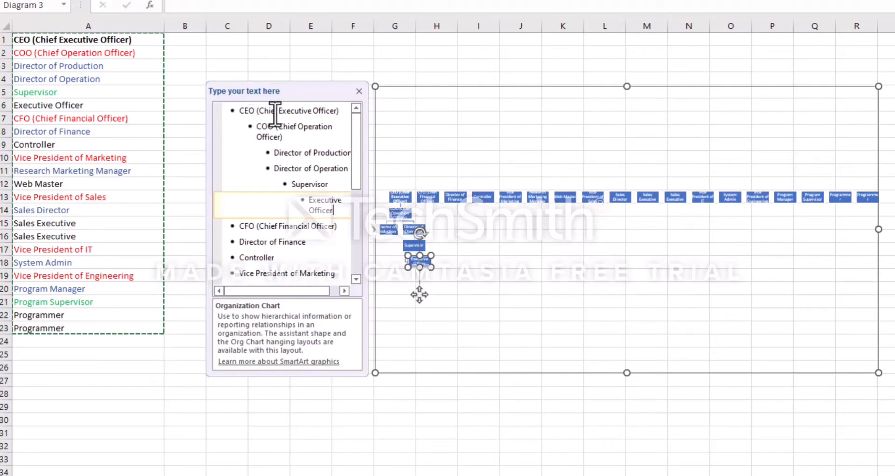
Demote CFO (Chief Financial Officer) one level under the CEO and Director of Finance one level under the CFO.
left_click(268, 227)
key("Tab")
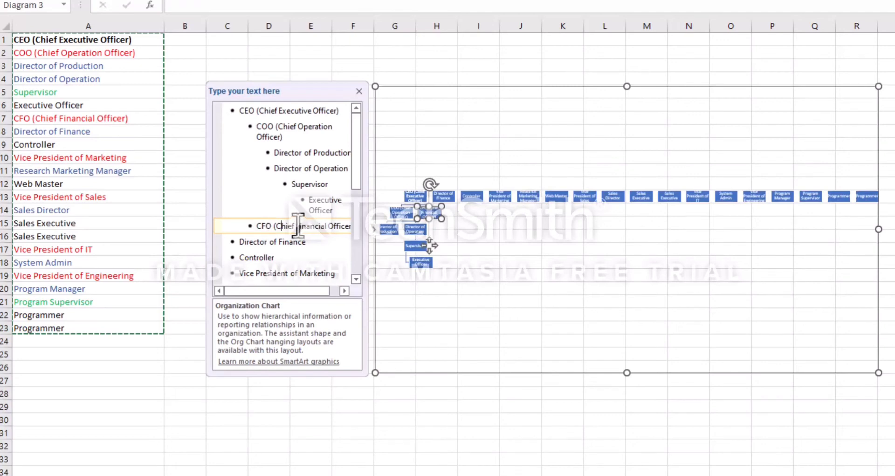
left_click(291, 245)
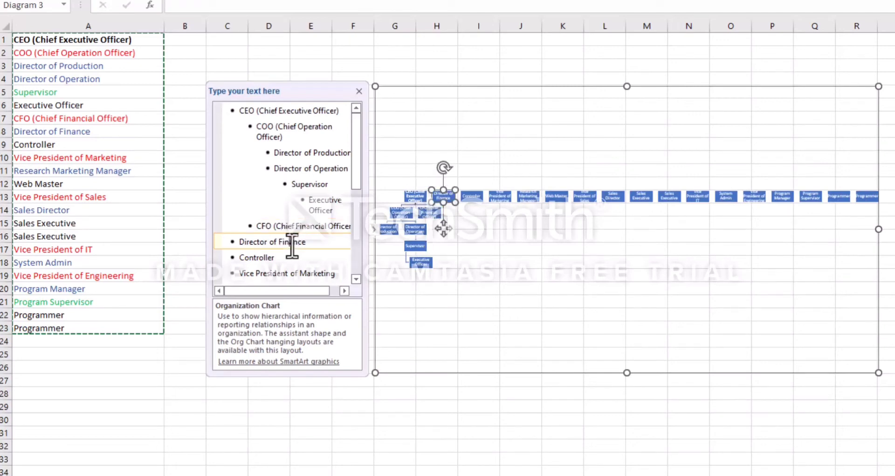
key("Tab")
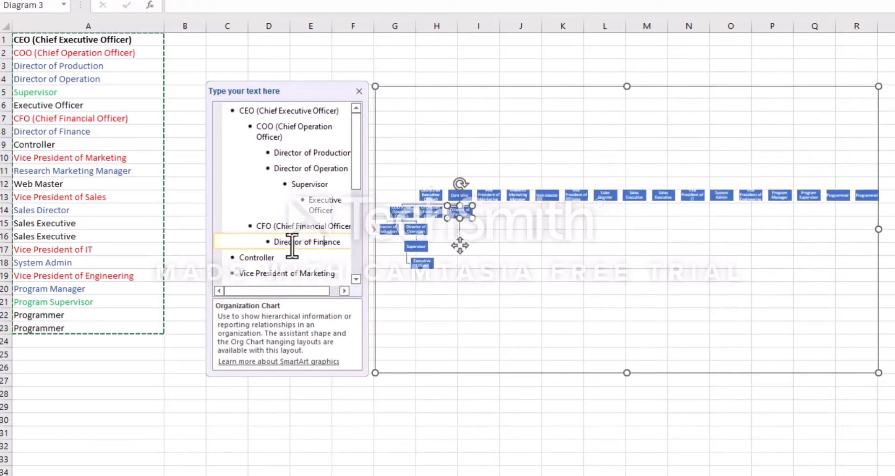
key("Tab")
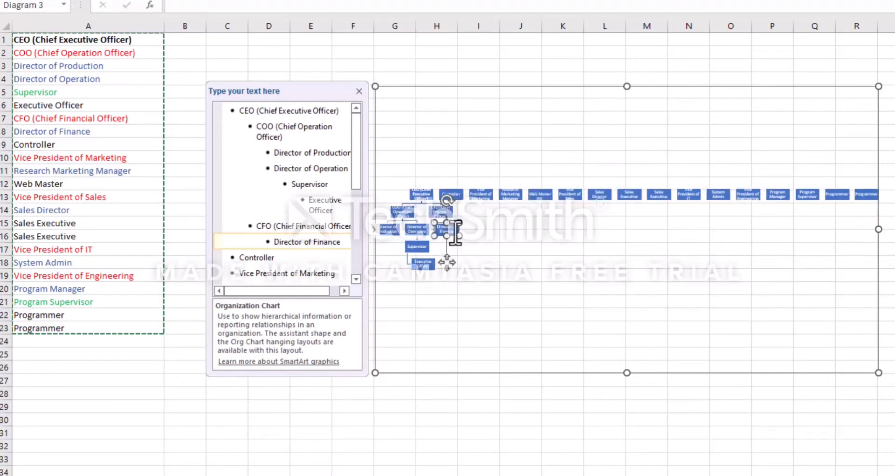
Demote Controller in the chart's text list until it sits one level under Director of Finance.
left_click(293, 259)
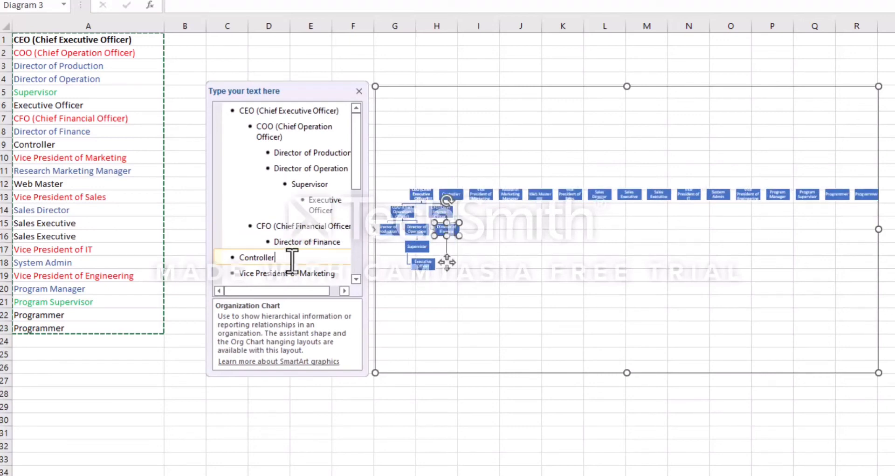
key("Tab")
key("Tab")
key("Tab")
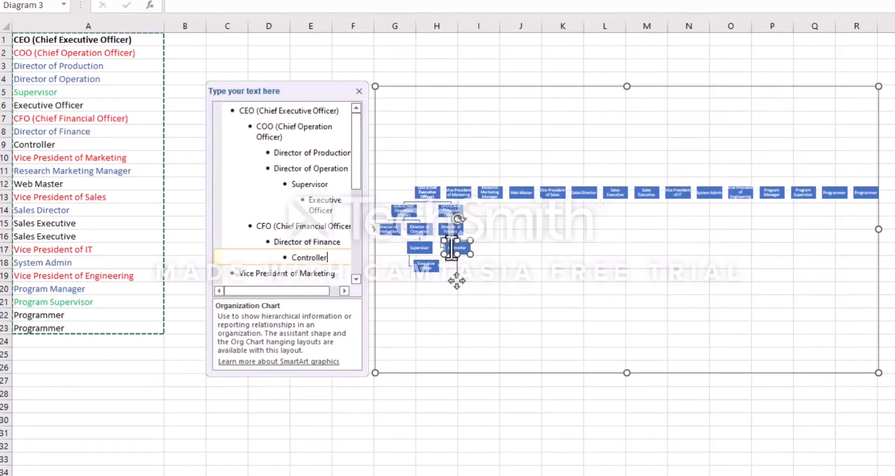
scroll(309, 247, "down", 2)
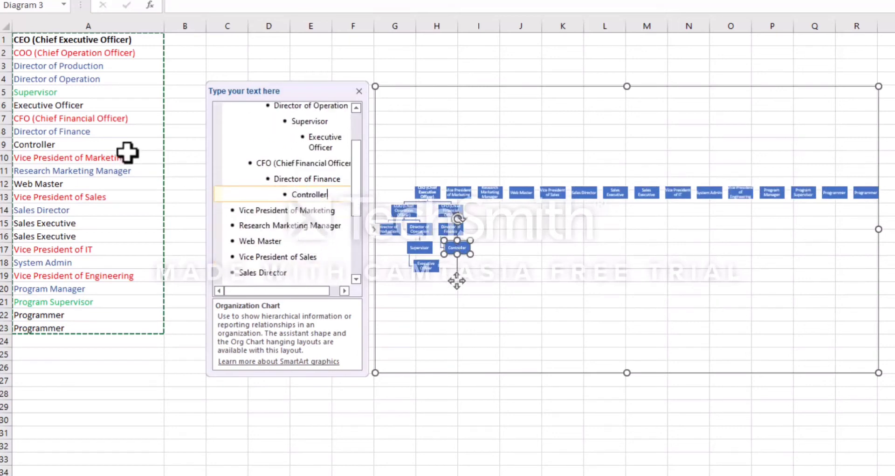
Demote Vice President of Marketing one level under the CEO and Research Marketing Manager one level under Vice President of Marketing.
left_click(291, 211)
key("Tab")
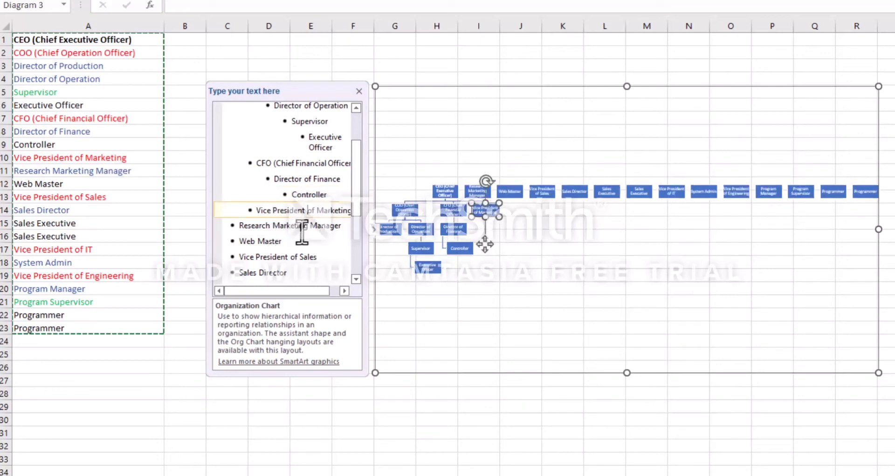
left_click(317, 227)
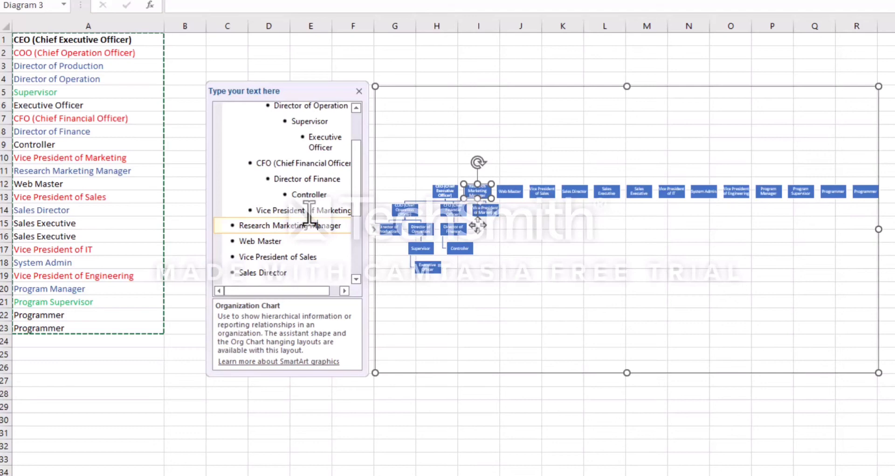
key("Tab")
key("Tab")
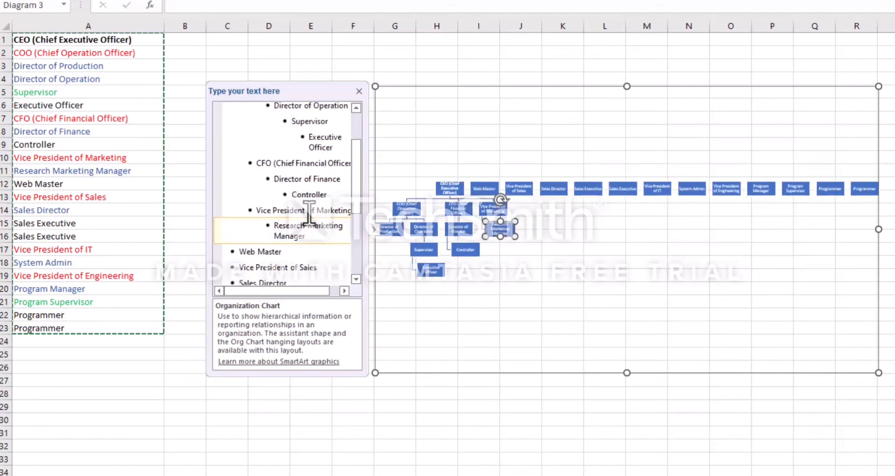
Demote Web Master in the chart's text list until it sits one level under Research Marketing Manager.
left_click(293, 252)
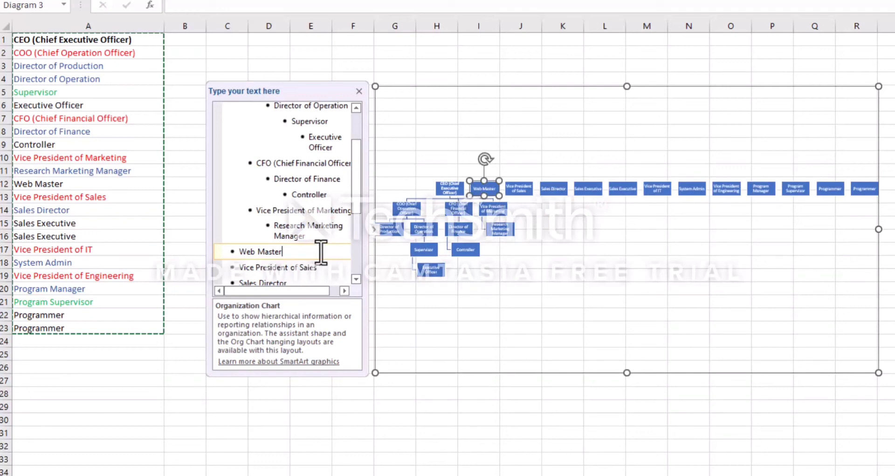
key("Tab")
key("Tab")
key("Tab")
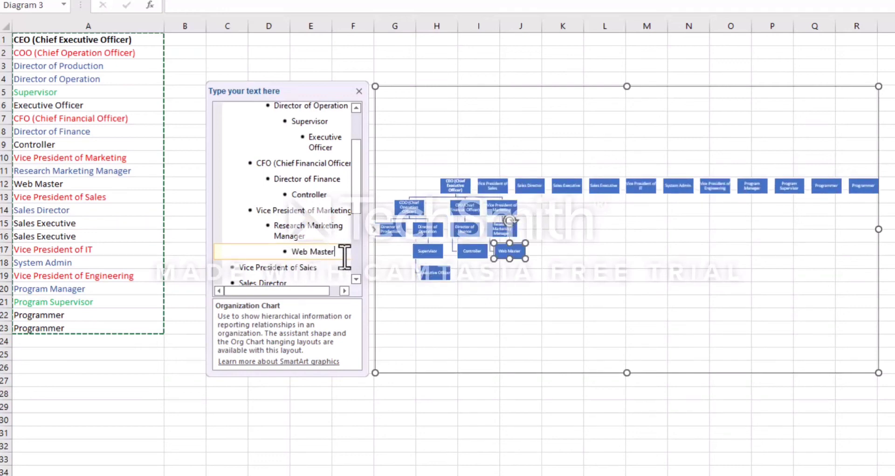
Demote Vice President of Sales one level under the CEO and Sales Director one level under Vice President of Sales.
scroll(278, 224, "down", 2)
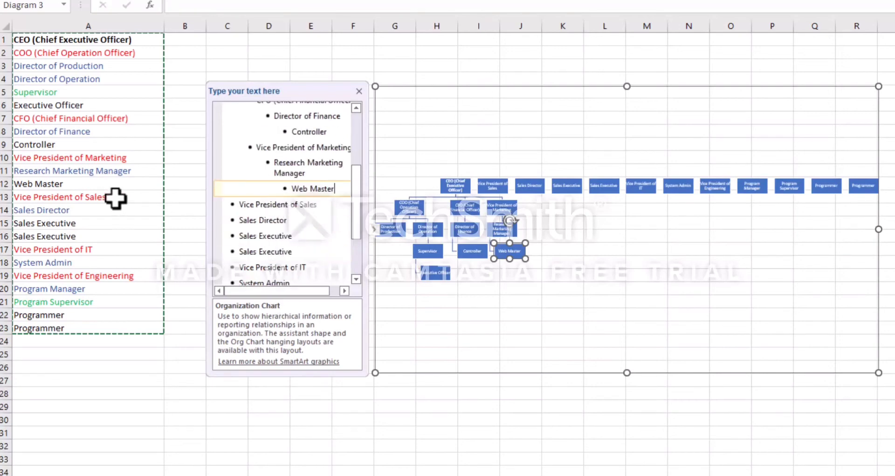
left_click(301, 204)
key("Tab")
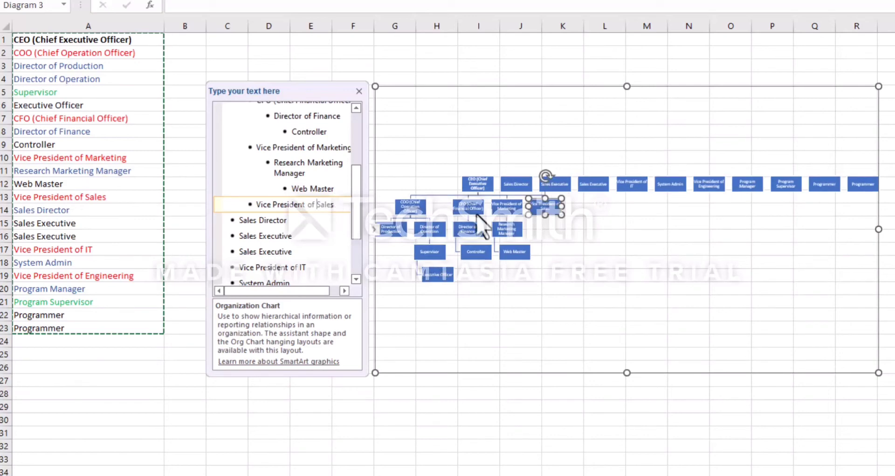
left_click(280, 220)
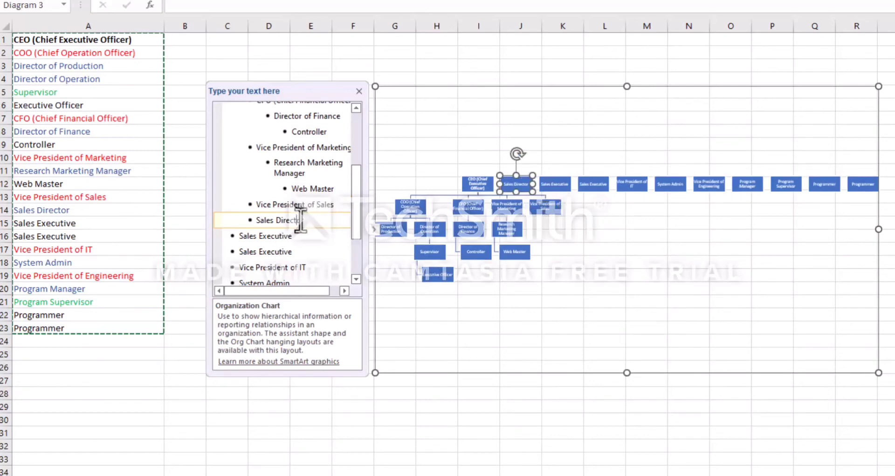
key("Tab")
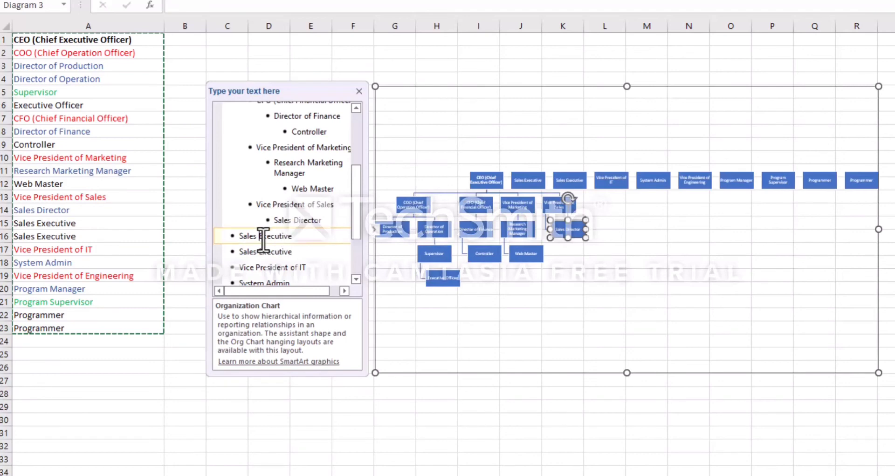
Demote both Sales Executive entries in the chart's text list until they sit one level under Sales Director.
key("Tab")
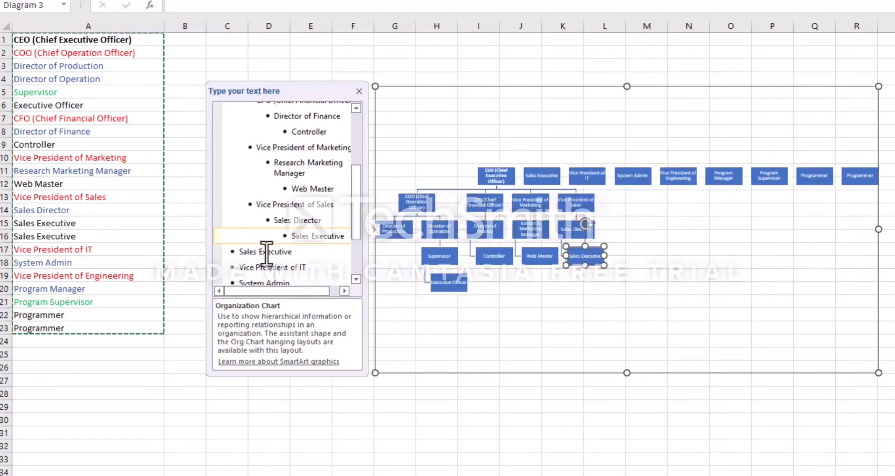
left_click(267, 254)
key("Tab")
key("Tab")
key("Tab")
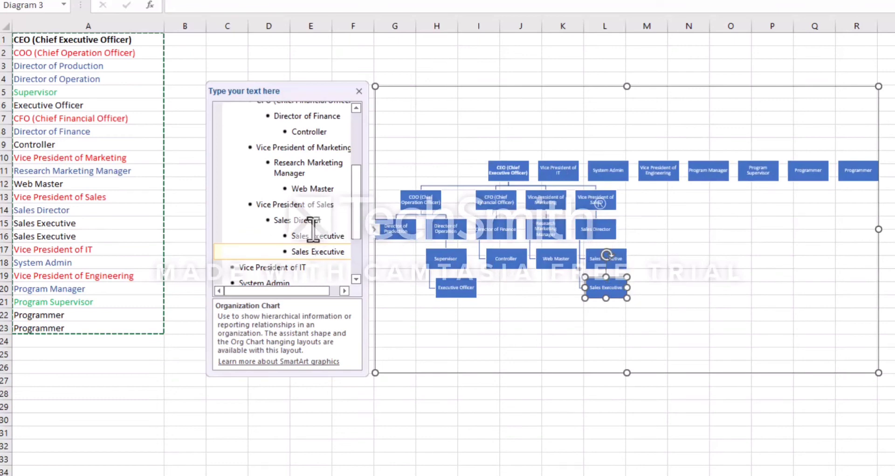
Demote Vice President of IT one level under the CEO and System Admin one level under Vice President of IT.
scroll(313, 228, "down", 1)
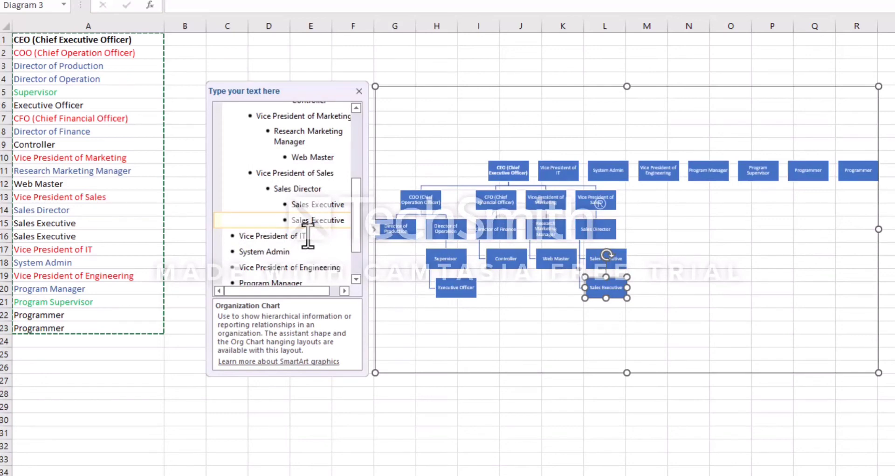
left_click(307, 236)
key("Tab")
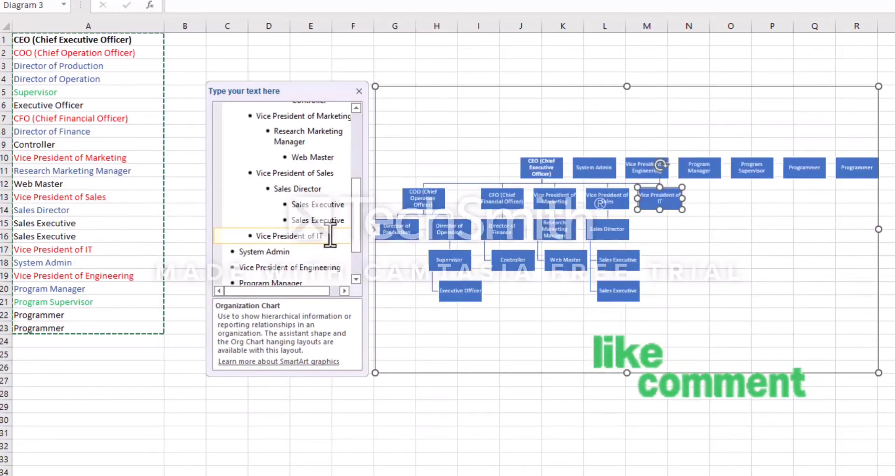
left_click(280, 252)
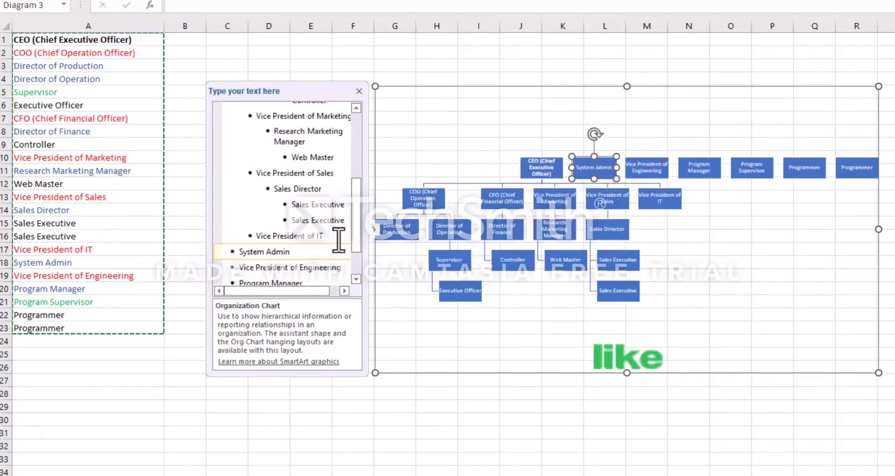
key("Tab")
key("Tab")
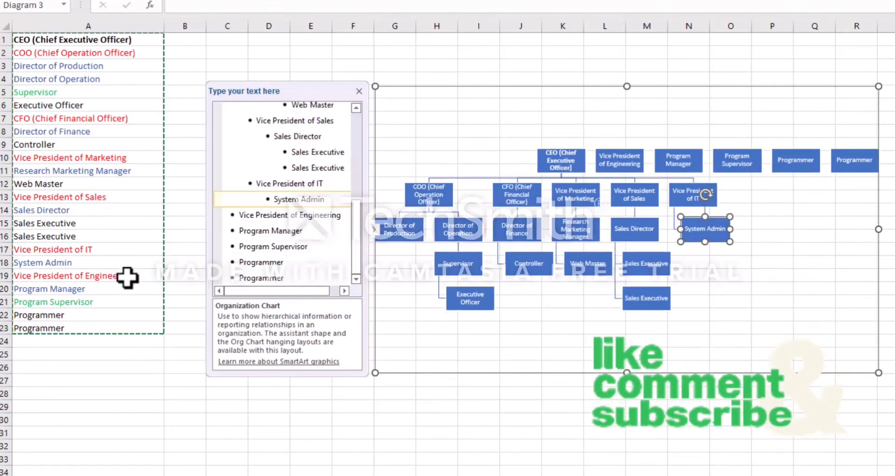
Demote Vice President of Engineering one level under the CEO and Program Manager one level under Vice President of Engineering.
left_click(299, 215)
key("Tab")
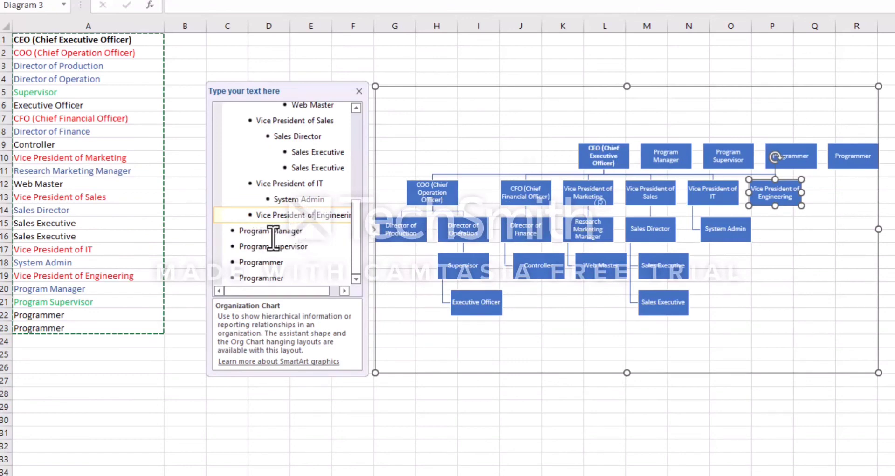
left_click(296, 233)
key("Tab")
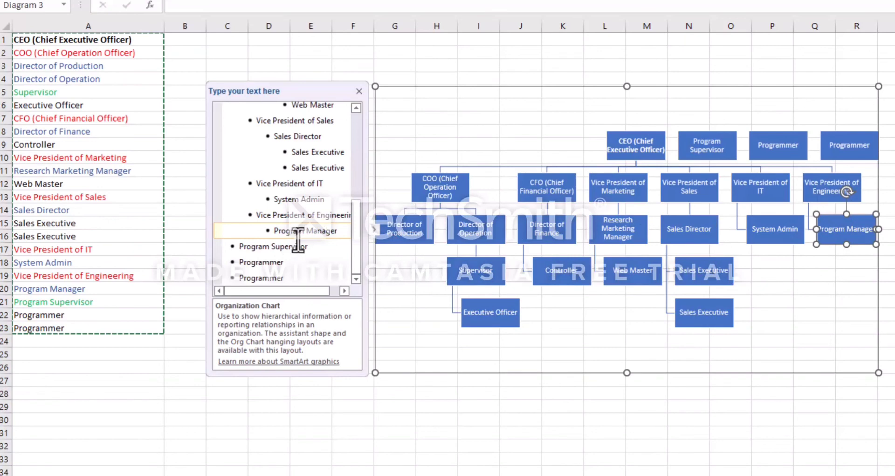
Demote Program Supervisor one level under Program Manager and both Programmer entries one level under Program Supervisor.
left_click(320, 247)
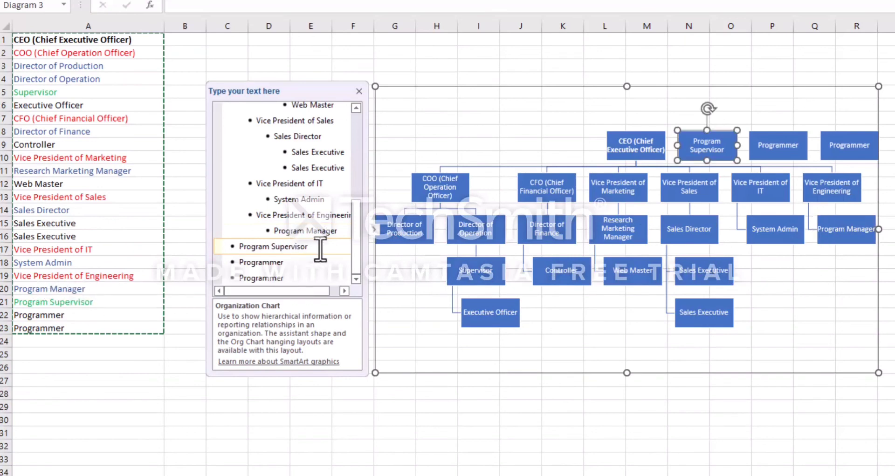
key("Tab")
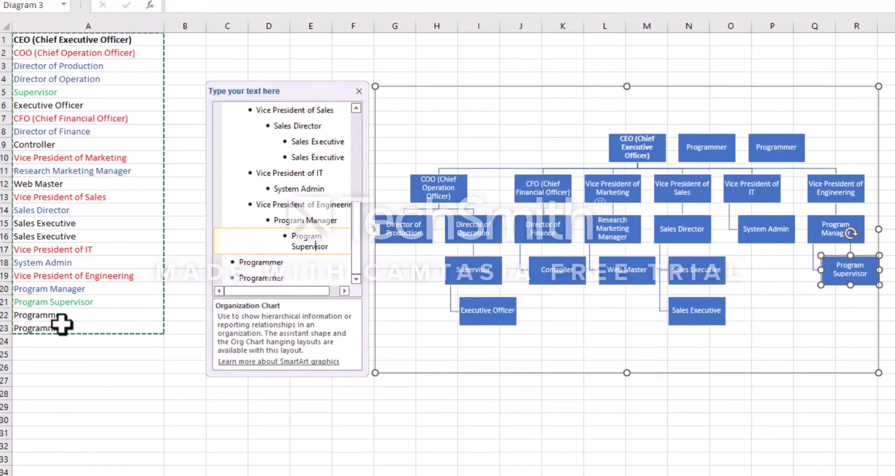
left_click(264, 263)
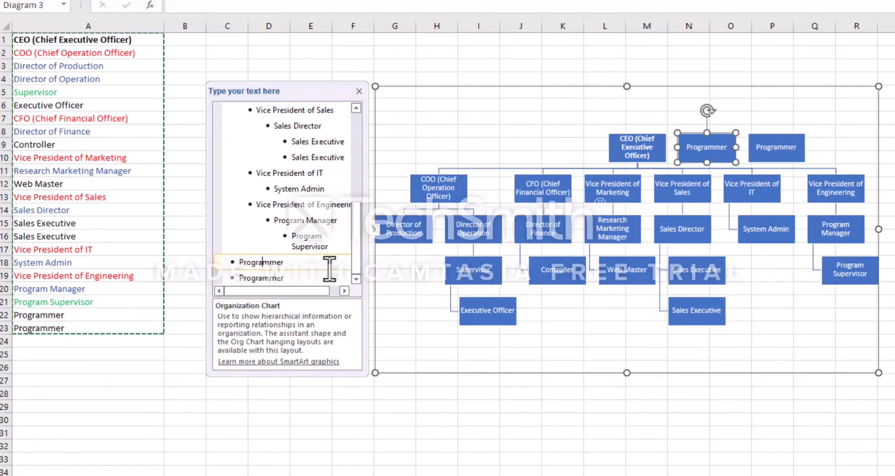
key("Tab")
key("Tab")
key("Tab")
left_click(263, 278)
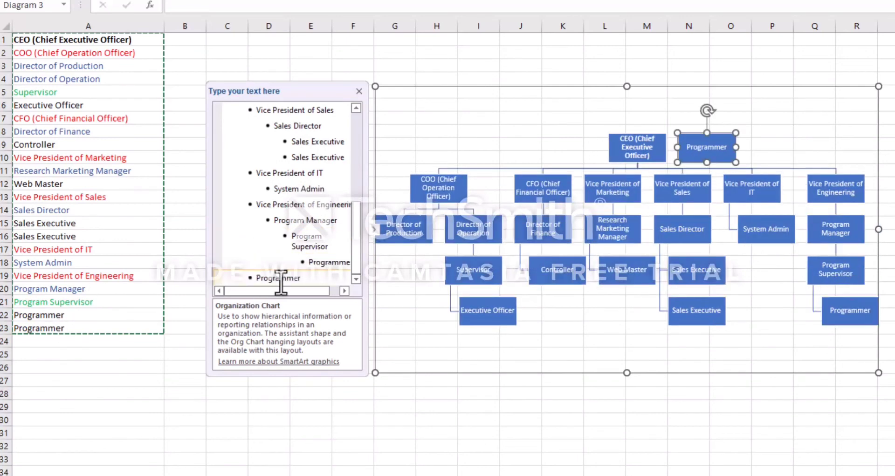
key("Tab")
key("Tab")
key("Tab")
key("Tab")
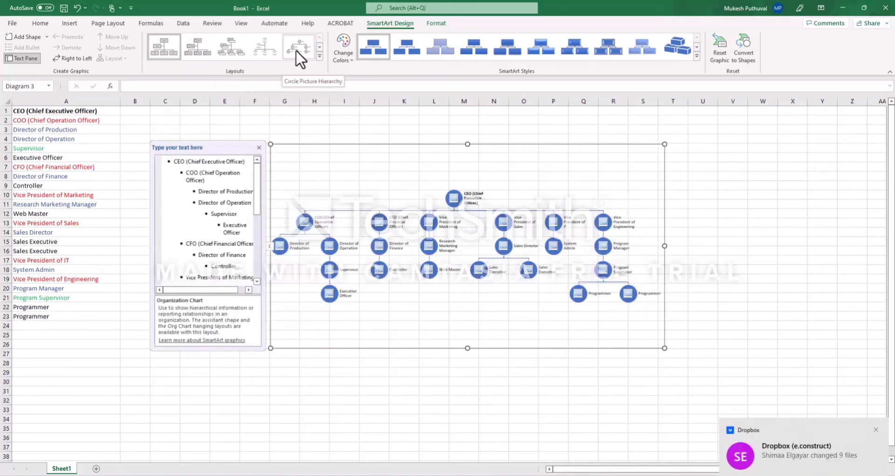
Recolor the organization chart with Colorful Range - Accent Colors 4 to 5 and apply the bevelled 3-D SmartArt style that follows Polished.
left_click(345, 54)
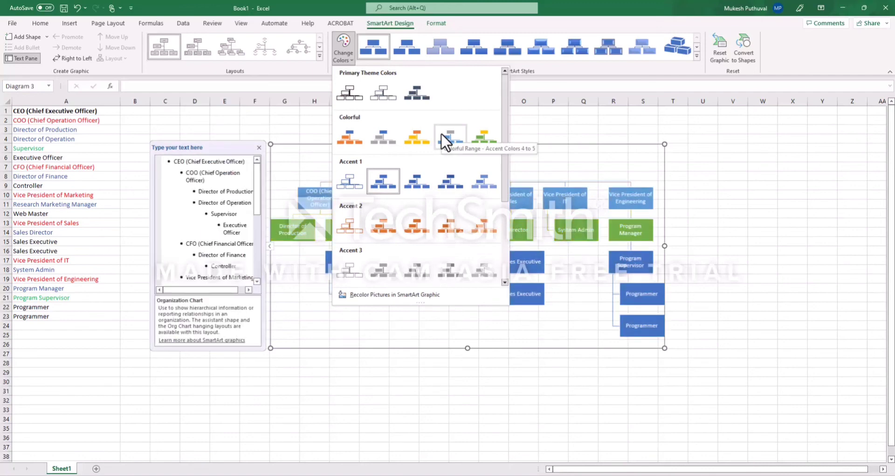
left_click(417, 177)
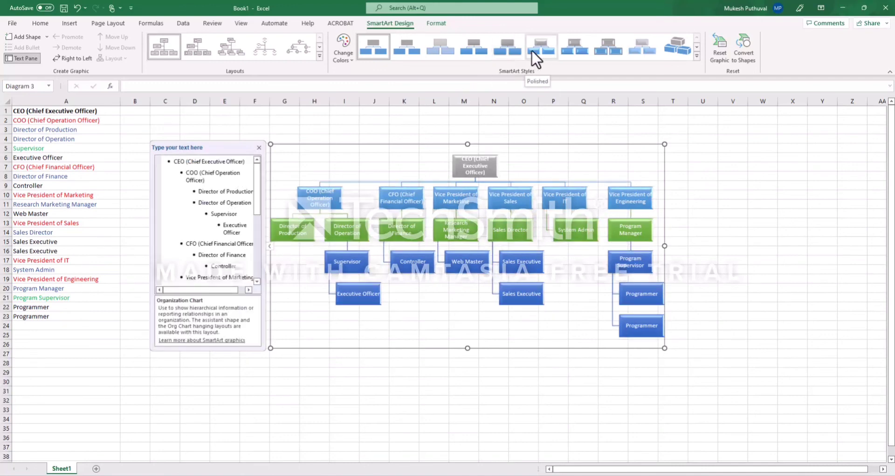
left_click(569, 51)
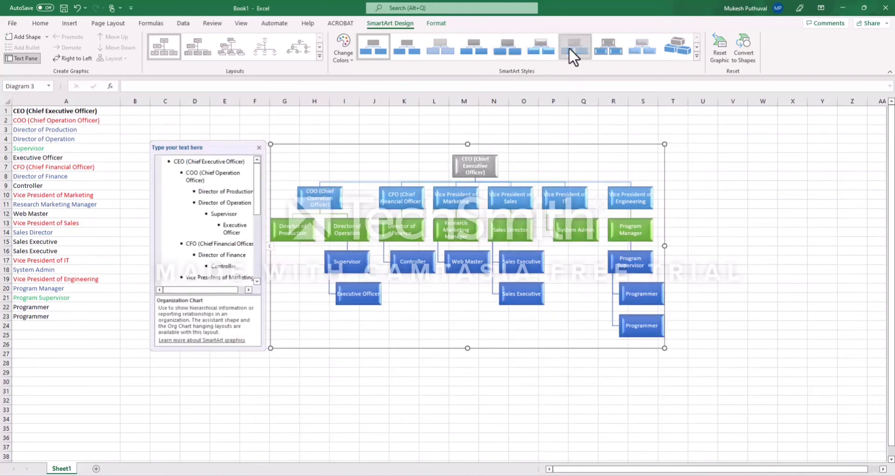
left_click(696, 56)
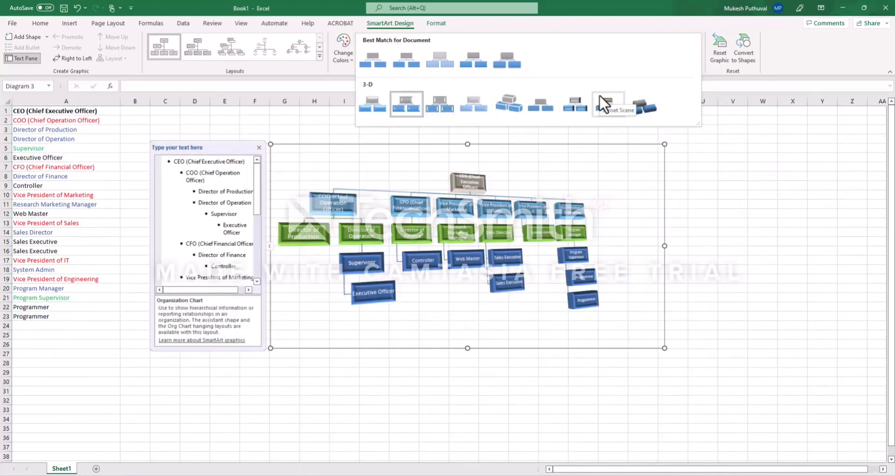
left_click(690, 170)
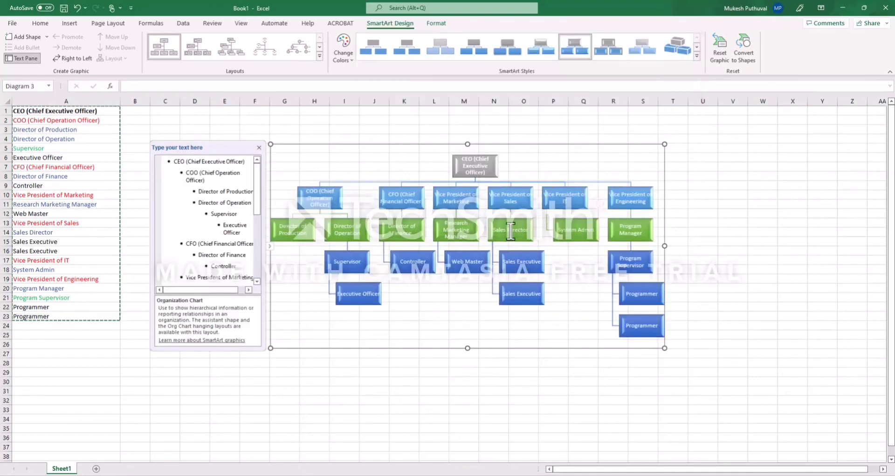
Apply the first WordArt style, with black fill, to all the text in the organization chart.
left_click(436, 23)
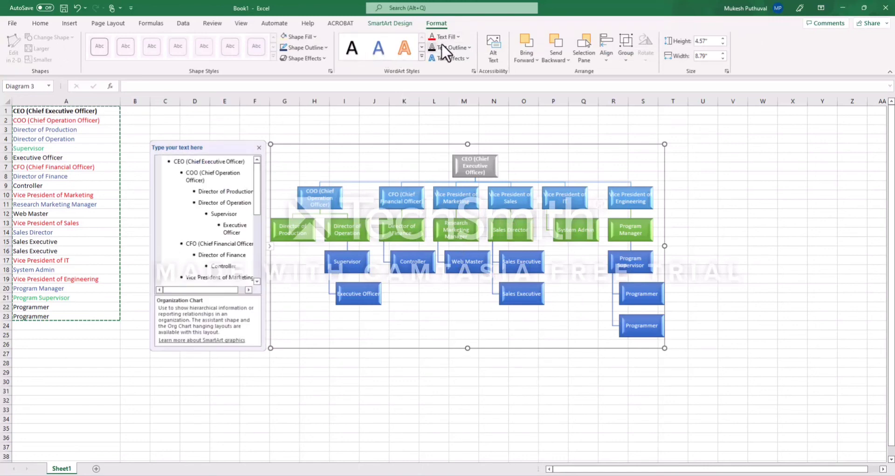
left_click(420, 56)
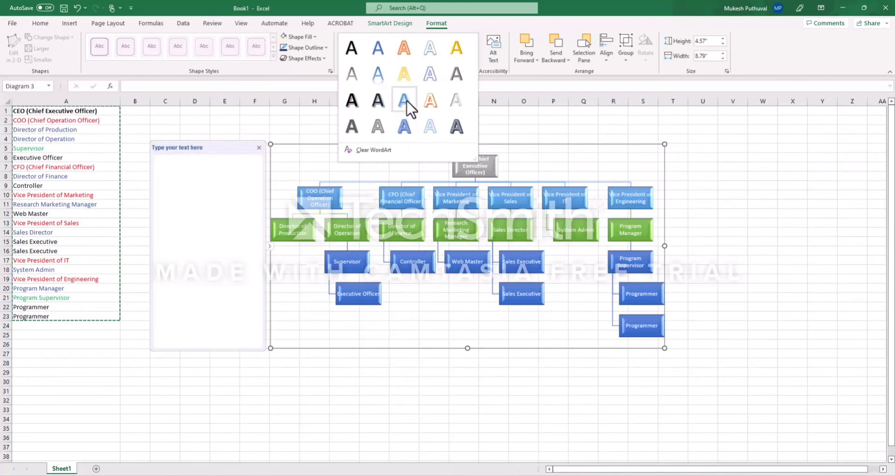
left_click(349, 49)
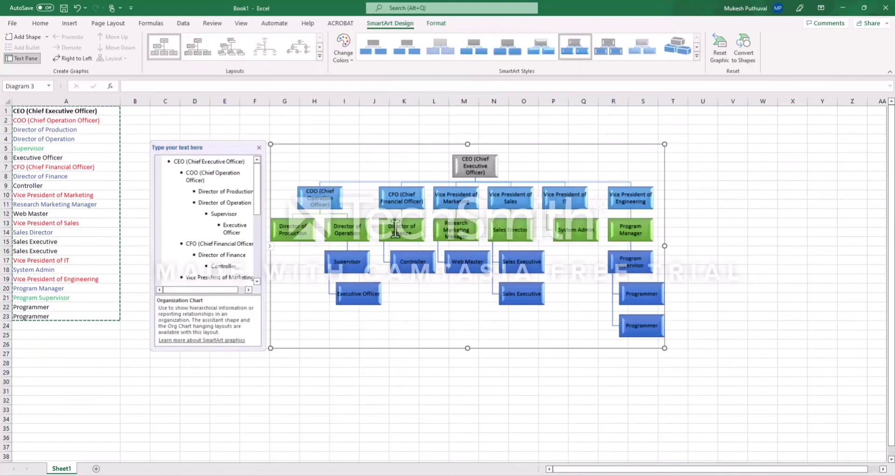
left_click(211, 200)
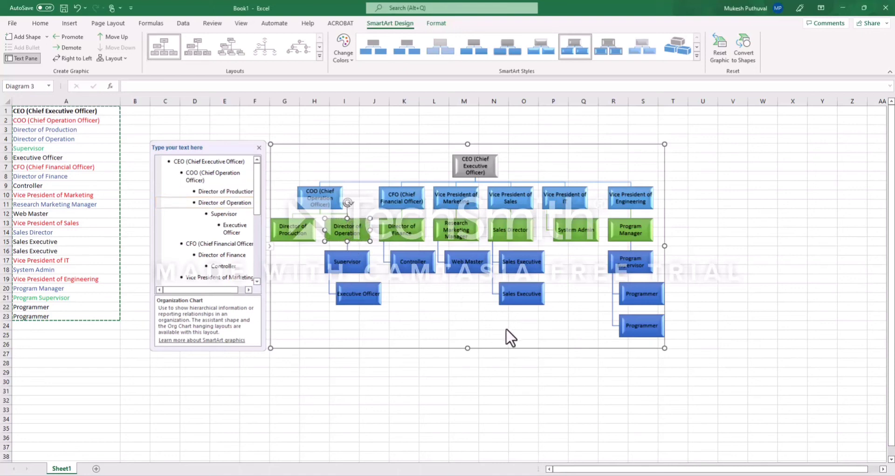
left_click(470, 329)
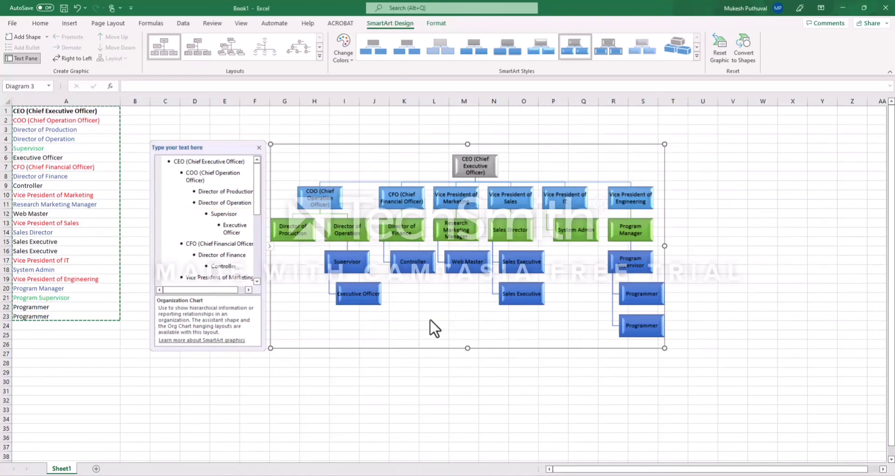